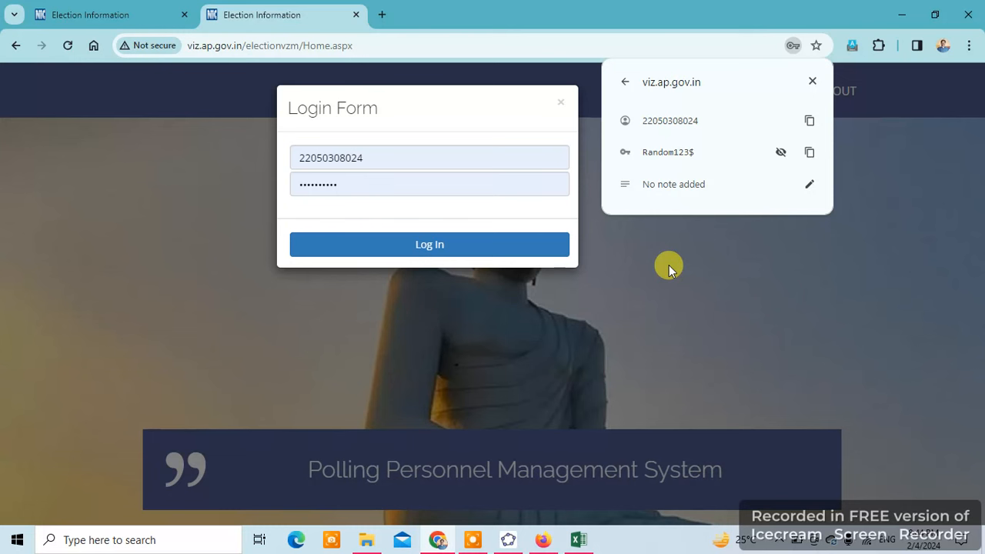
Step: Log in with the credentials already filled in and open the Verify and Update CFMS Data page
left_click(467, 244)
mouse_move(411, 94)
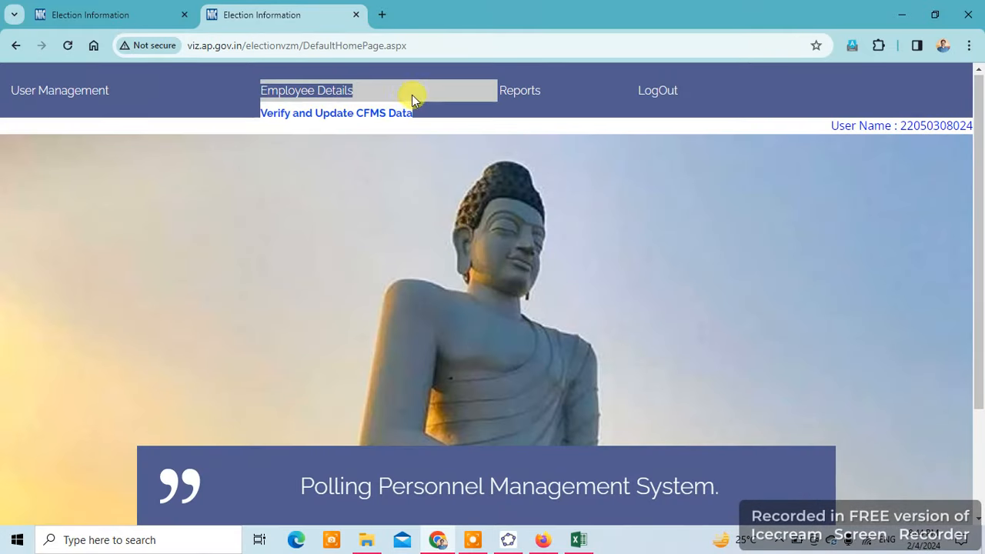
left_click(352, 115)
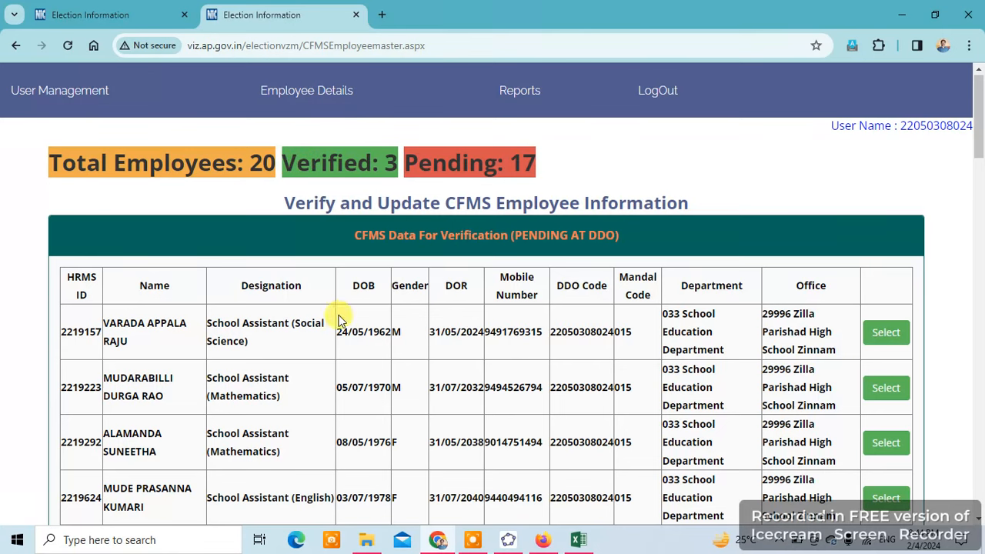
Step: Try to load the pending Gazetted Head Master record into the department and employee information form
scroll(439, 338, "down", 2)
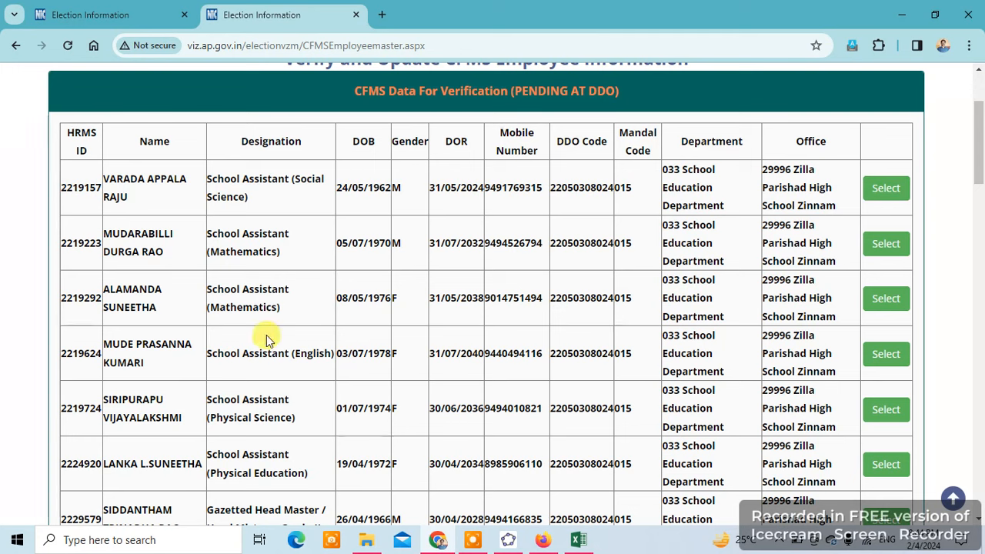
scroll(165, 436, "down", 2)
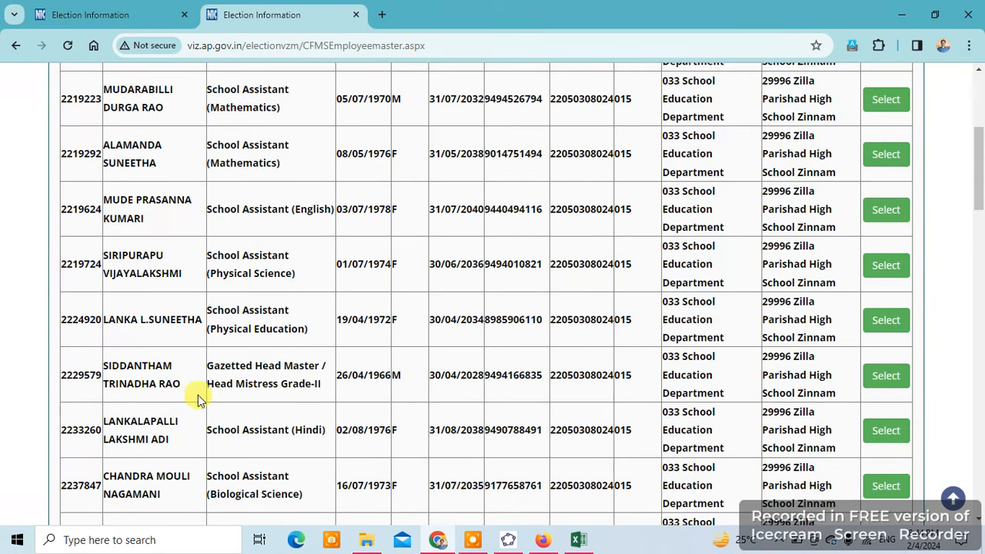
left_click(877, 377)
scroll(556, 419, "down", 6)
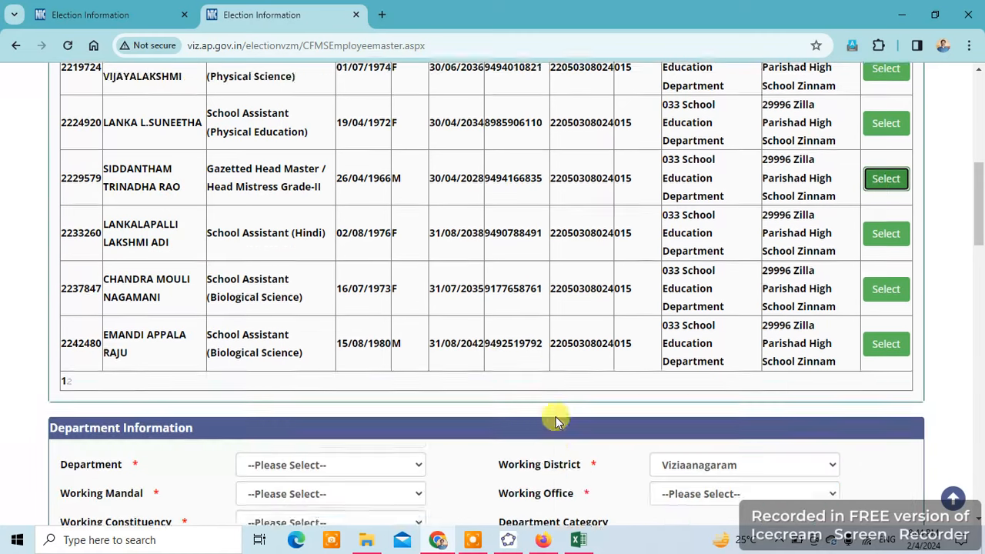
scroll(555, 425, "down", 1)
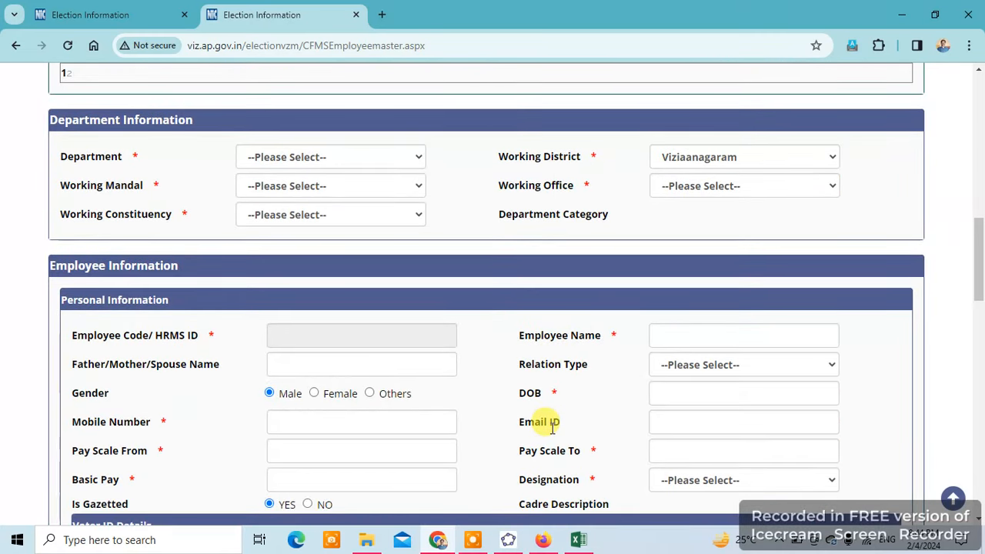
scroll(553, 429, "down", 2)
scroll(551, 433, "up", 3)
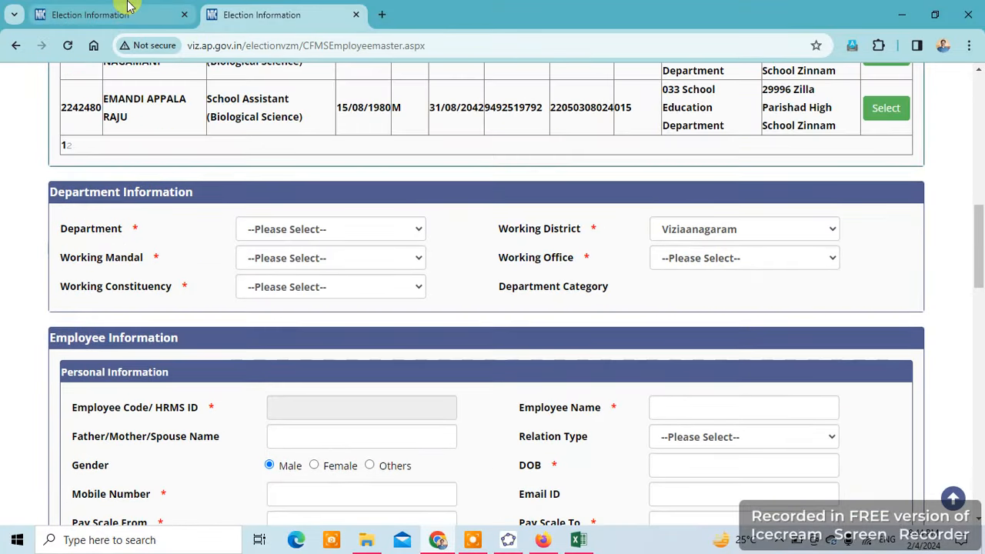
Step: Close the duplicate Election Information tab and load the pending Gazetted Head Master record in the remaining one
left_click(96, 19)
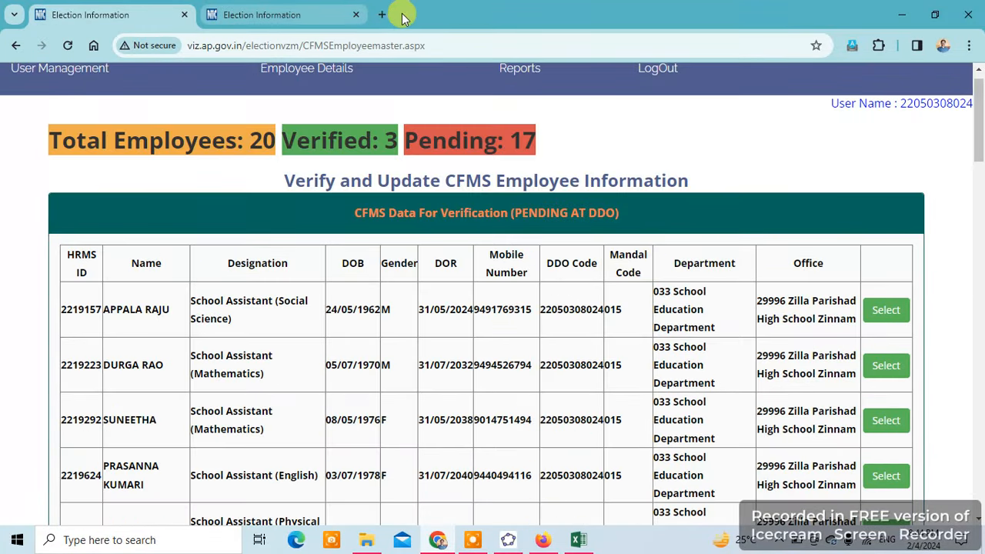
left_click(356, 15)
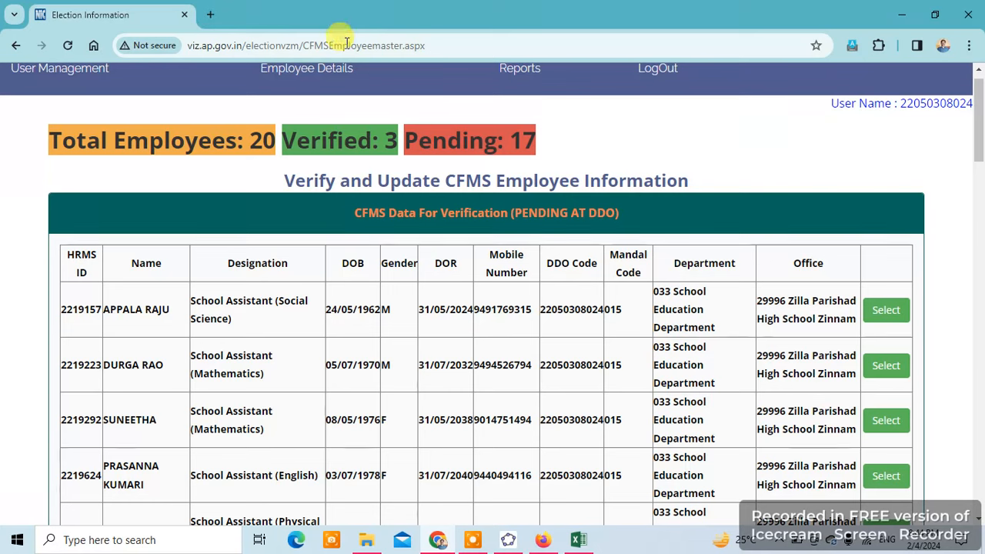
scroll(566, 350, "down", 4)
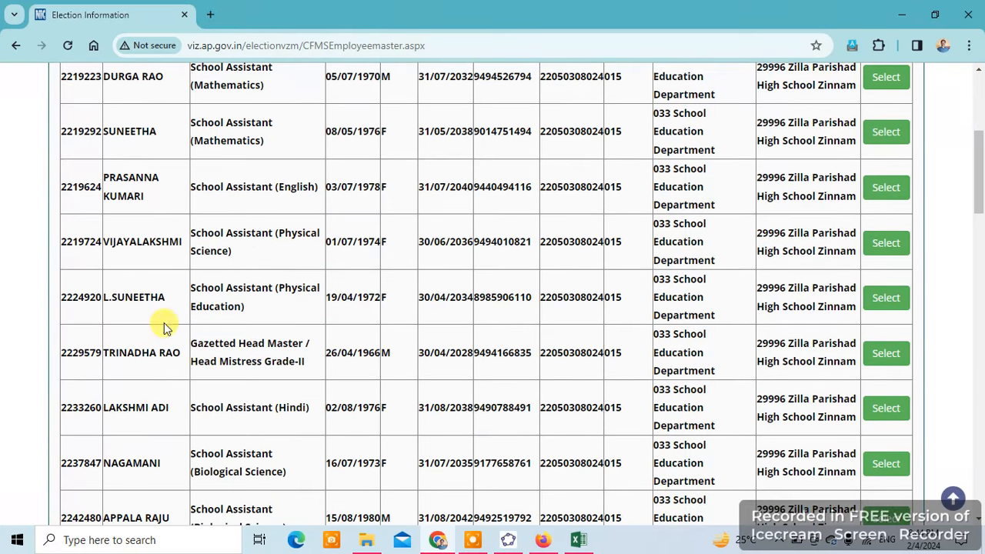
left_click(882, 358)
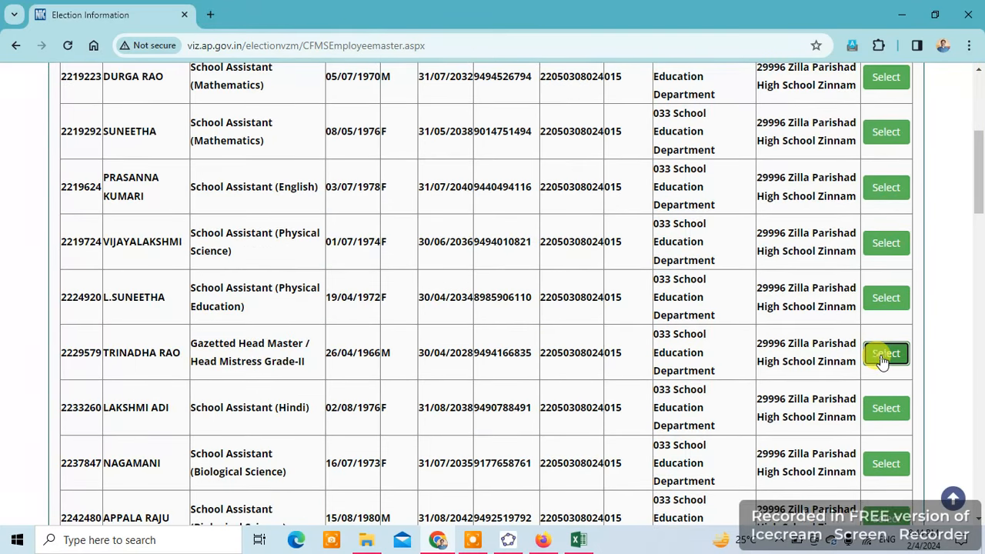
scroll(507, 444, "down", 2)
scroll(508, 444, "down", 3)
scroll(507, 444, "down", 2)
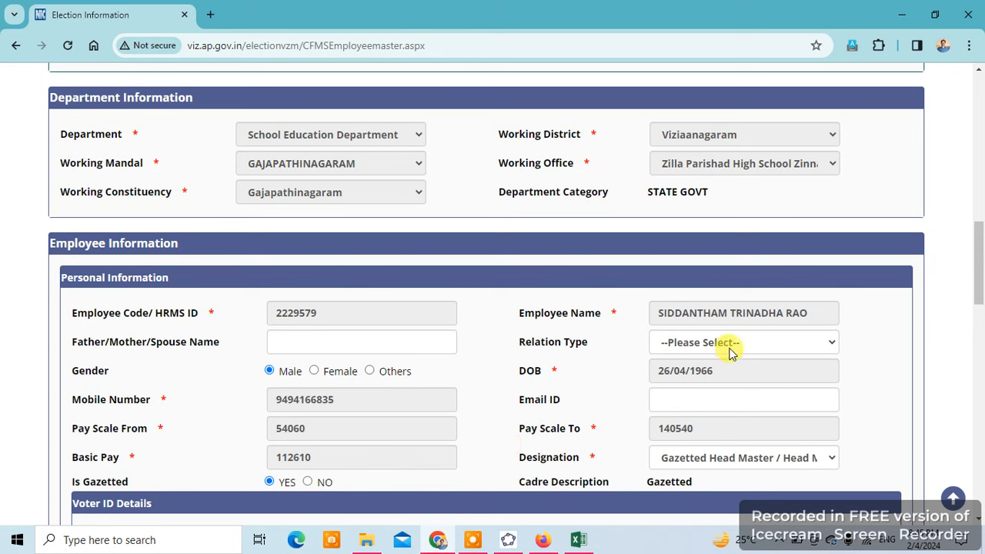
Step: Enter the spouse's name in the Father/Mother/Spouse Name field and set the relation type to Spouse
left_click(329, 343)
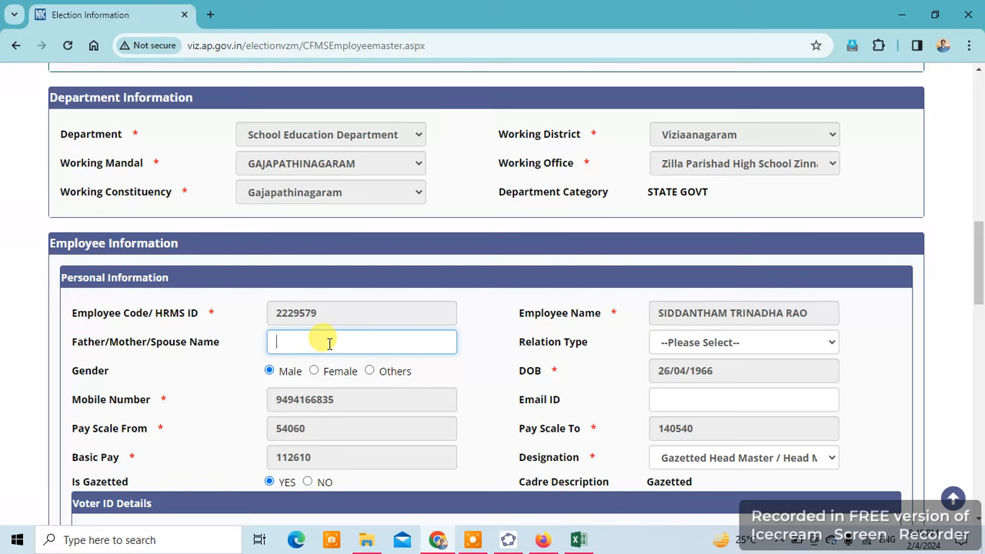
type("REELAXMI")
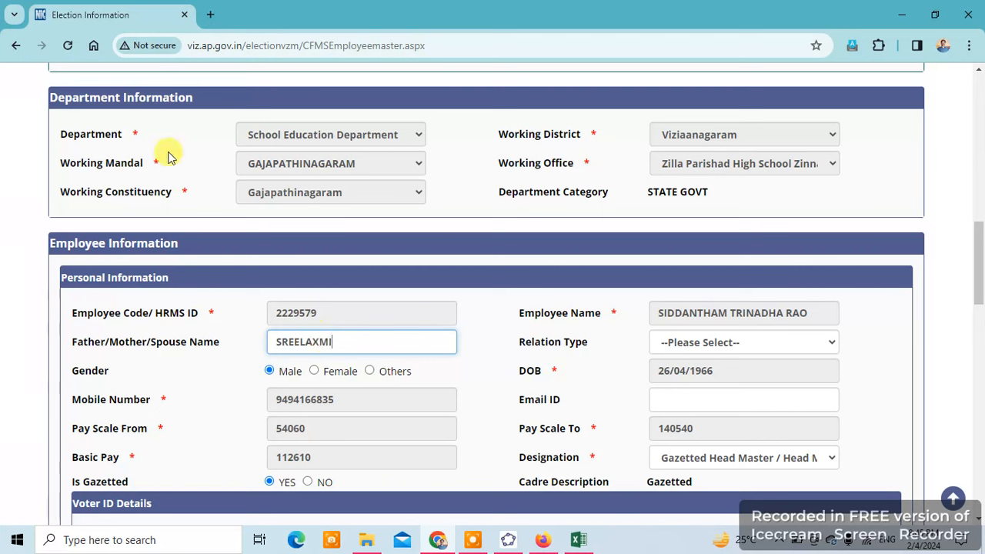
left_click(707, 347)
left_click(673, 407)
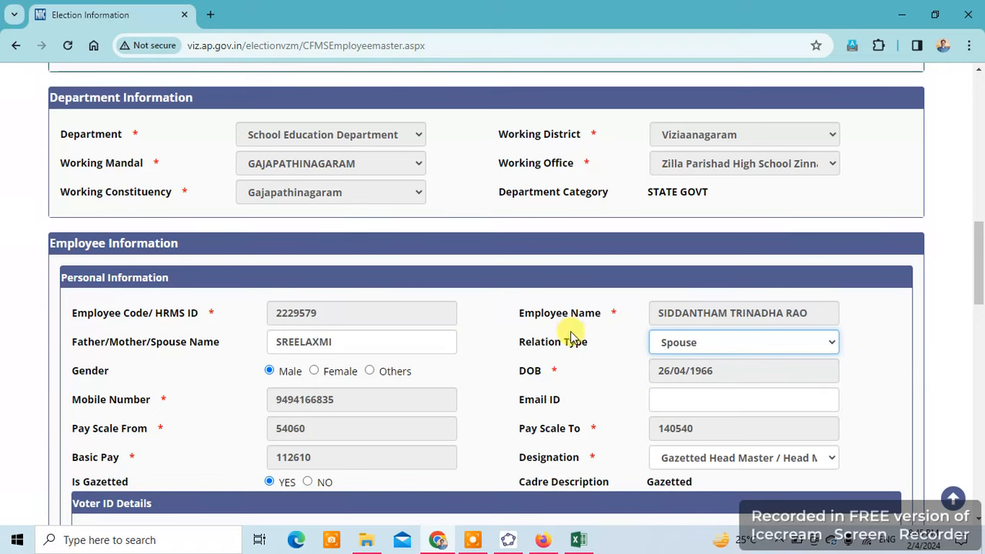
Step: Set the polling duty held earlier to PO and view the options for the polling duty to be allotted
scroll(496, 408, "down", 1)
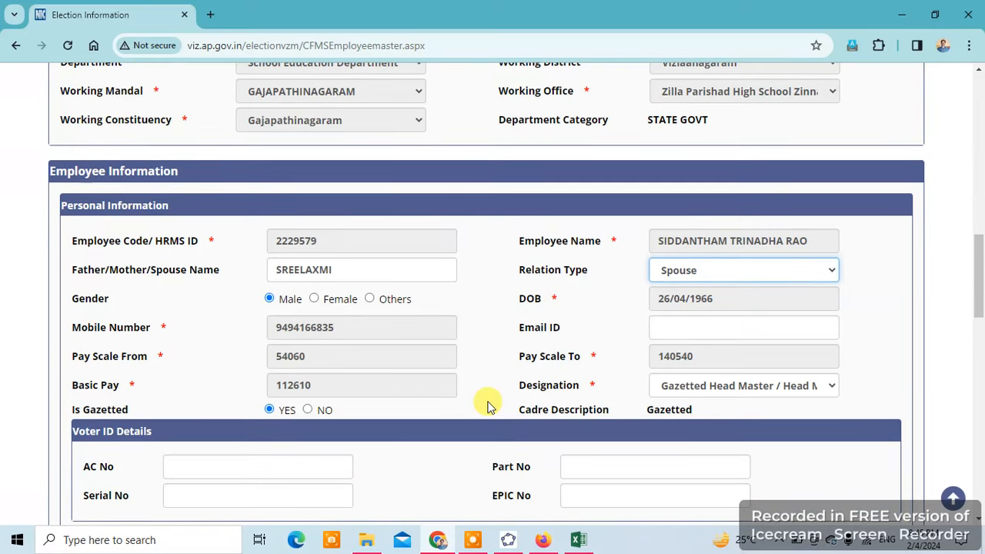
scroll(487, 400, "down", 2)
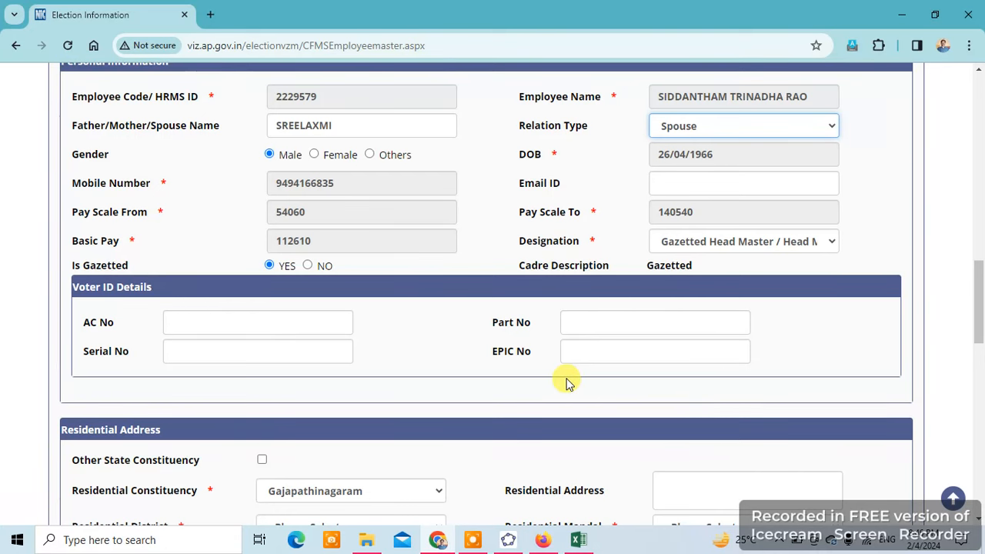
scroll(565, 383, "down", 3)
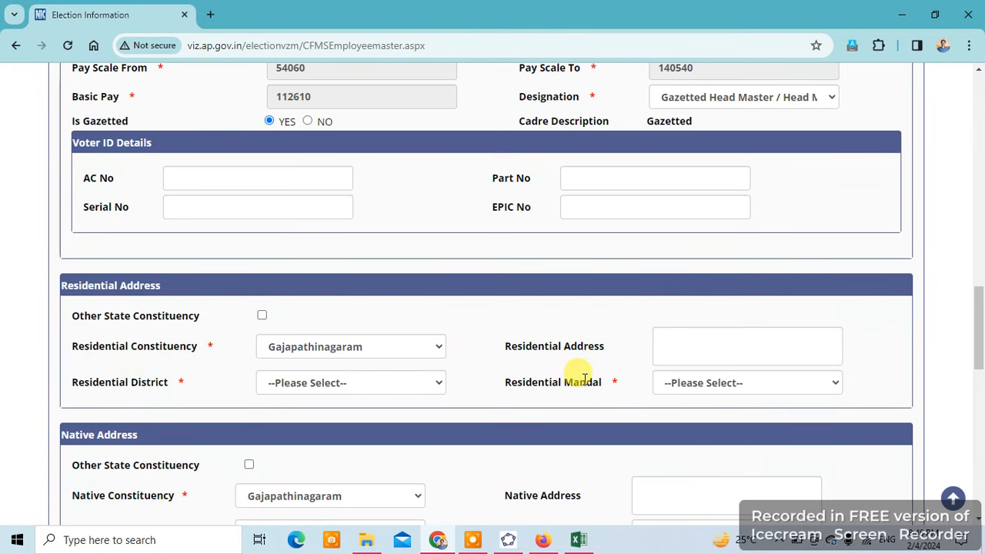
scroll(585, 381, "down", 1)
scroll(433, 294, "down", 1)
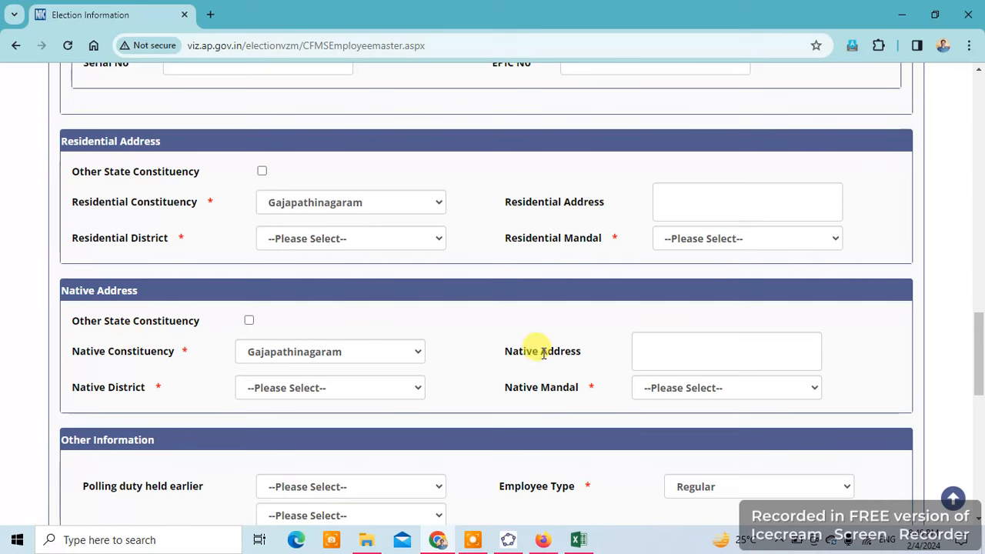
scroll(544, 354, "down", 1)
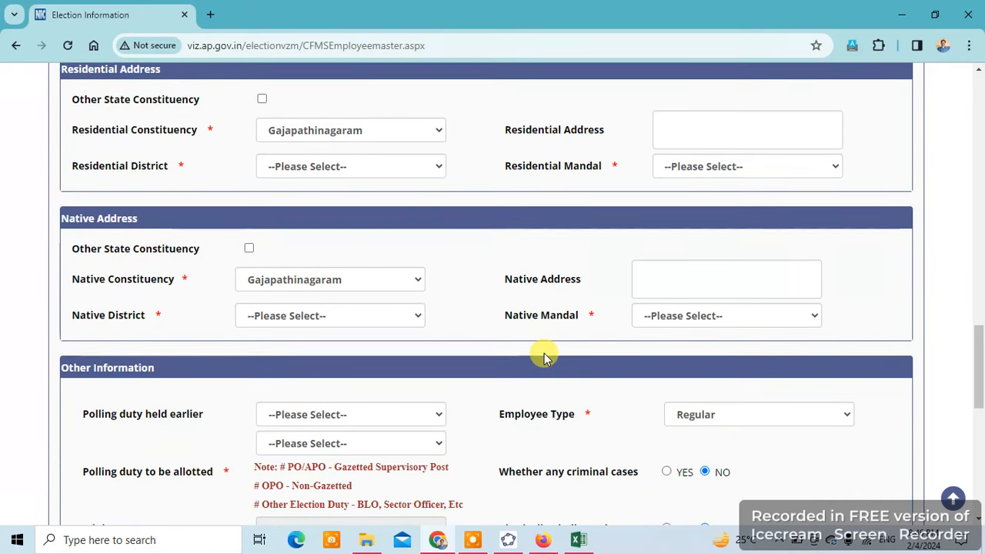
scroll(538, 357, "down", 1)
scroll(521, 373, "down", 2)
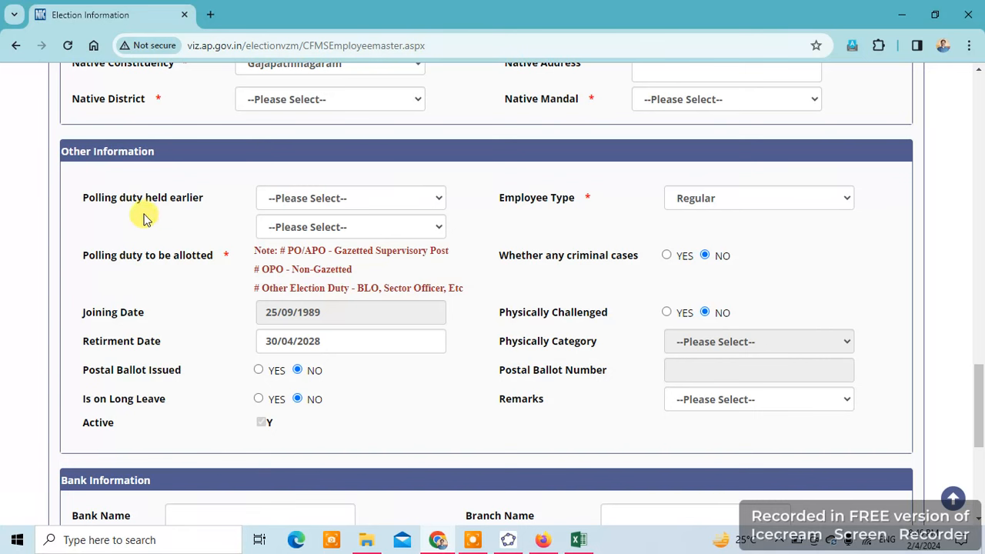
left_click(345, 203)
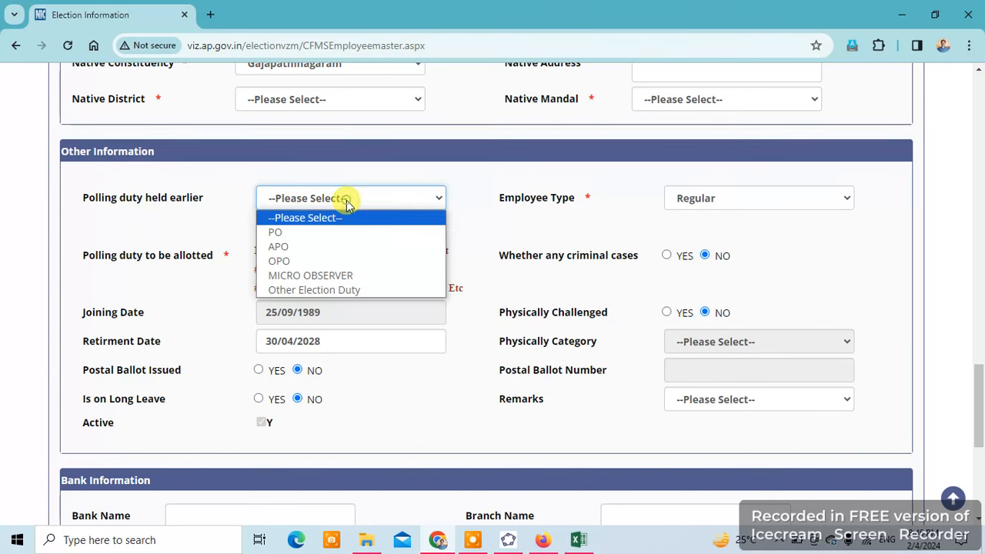
left_click(307, 232)
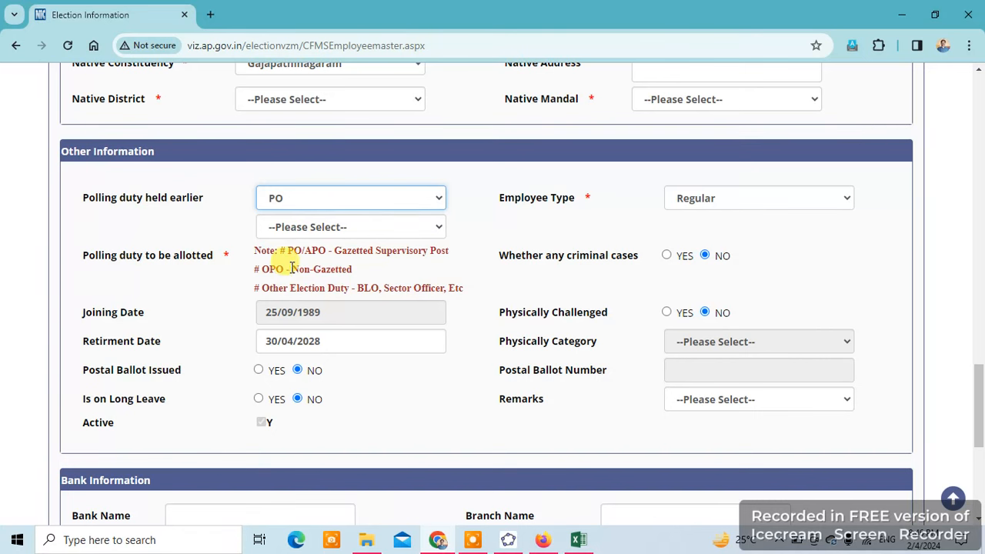
left_click(341, 227)
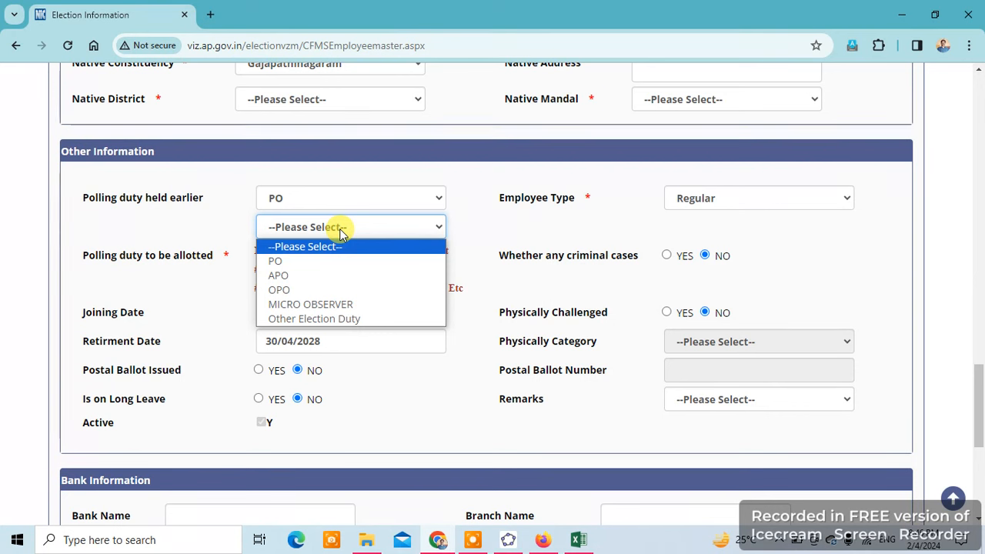
left_click(341, 228)
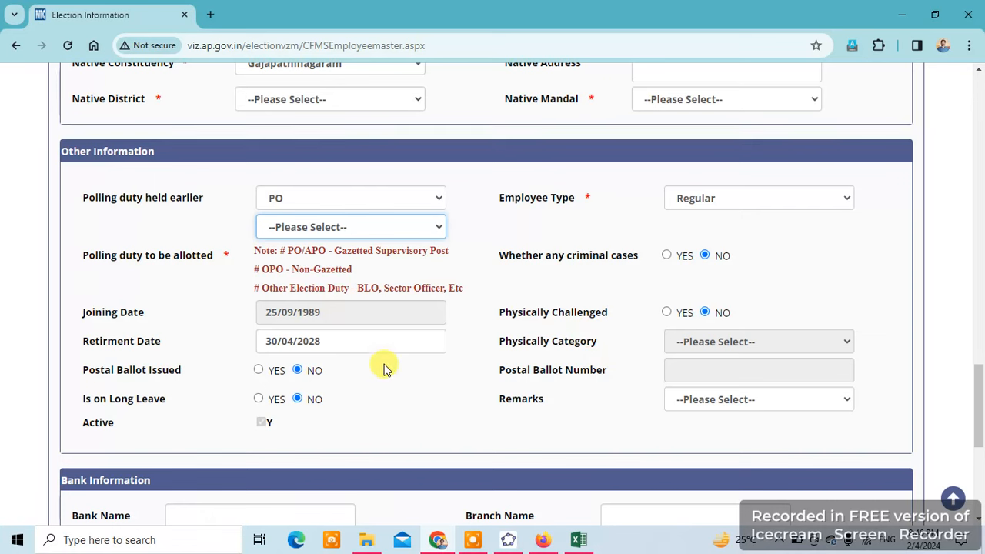
Step: Load the School Assistant (Telugu) record from the employees already verified by the DDO
scroll(342, 378, "down", 3)
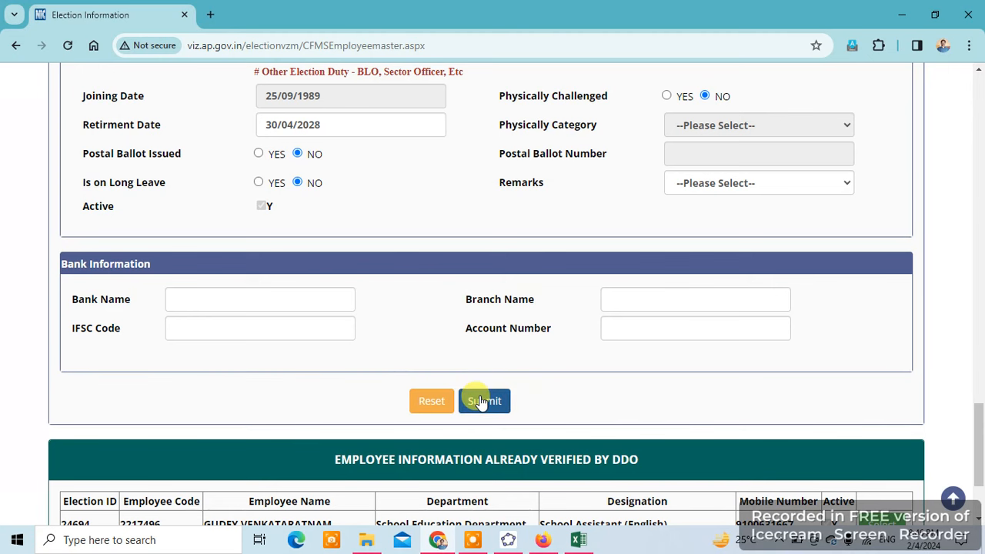
scroll(479, 398, "down", 1)
scroll(479, 398, "down", 2)
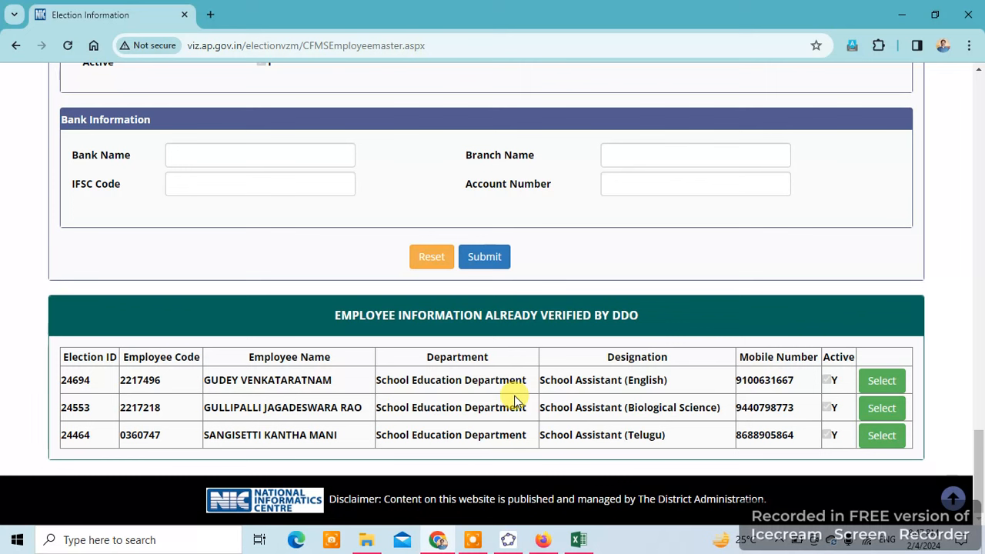
left_click(884, 440)
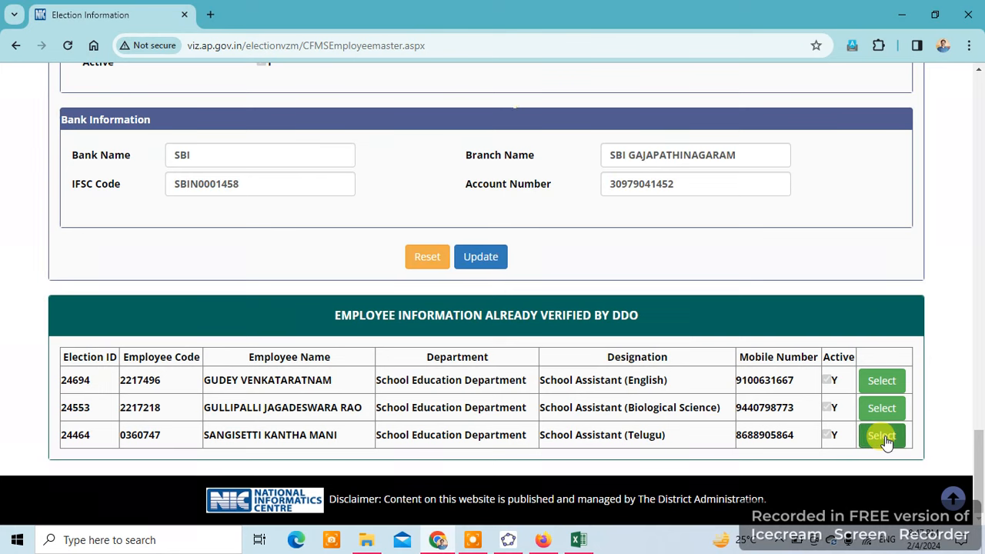
Step: Review the loaded record's personal, voter, address, duty and bank details, and save it with Update
scroll(604, 288, "up", 5)
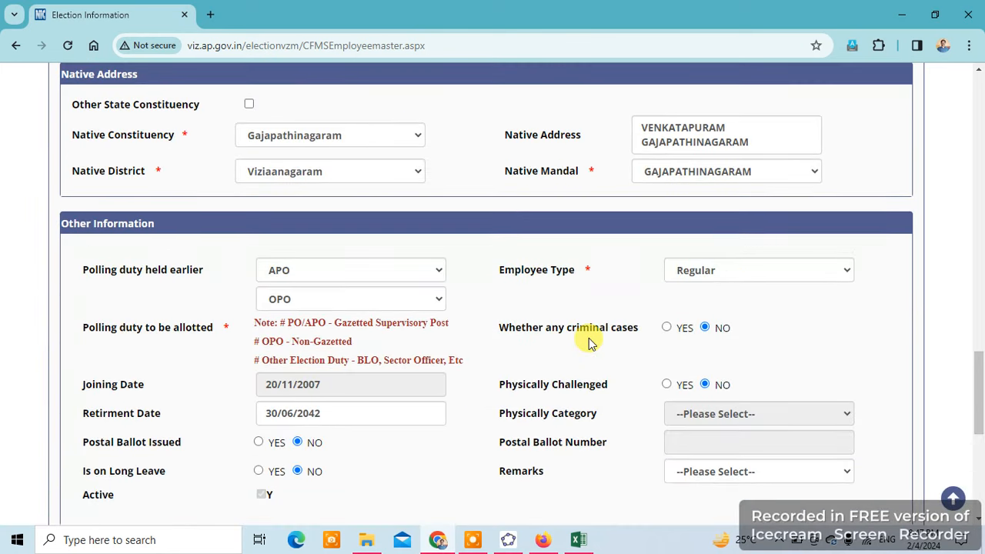
scroll(588, 343, "up", 7)
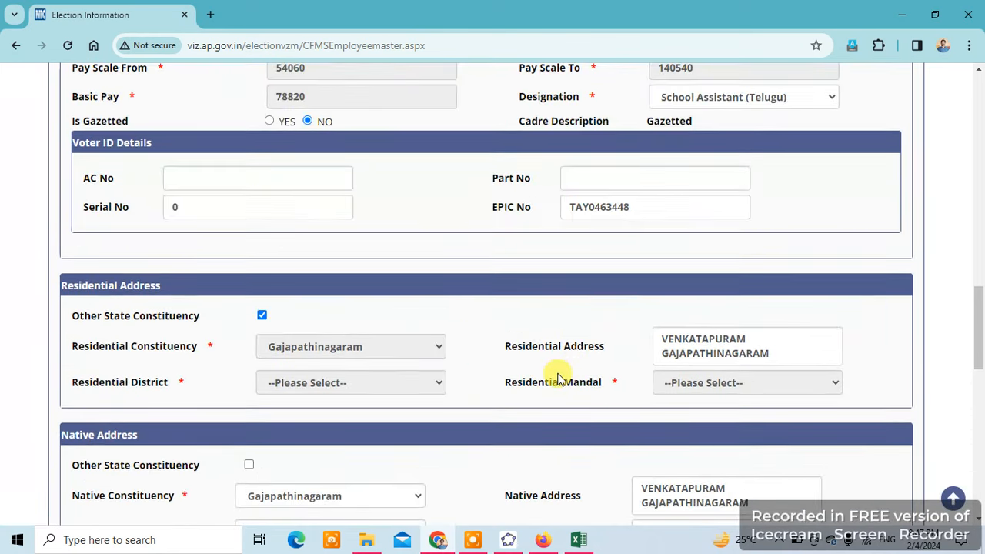
scroll(558, 377, "up", 3)
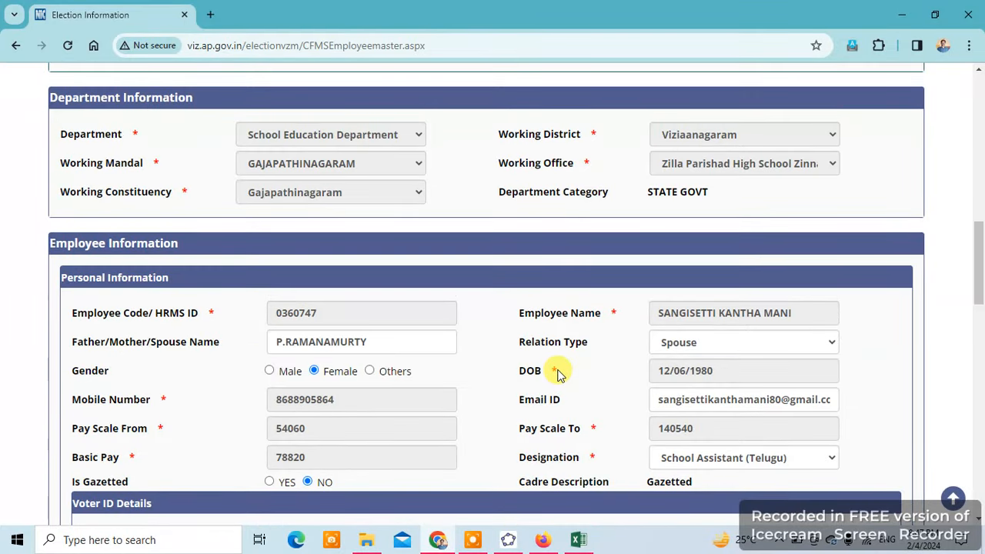
scroll(558, 375, "down", 5)
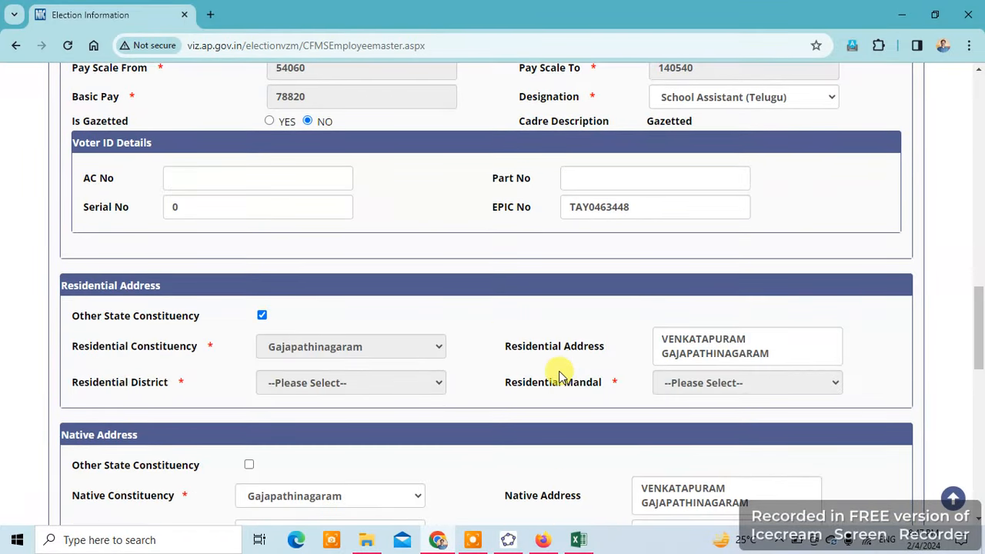
scroll(558, 373, "down", 2)
scroll(559, 373, "down", 5)
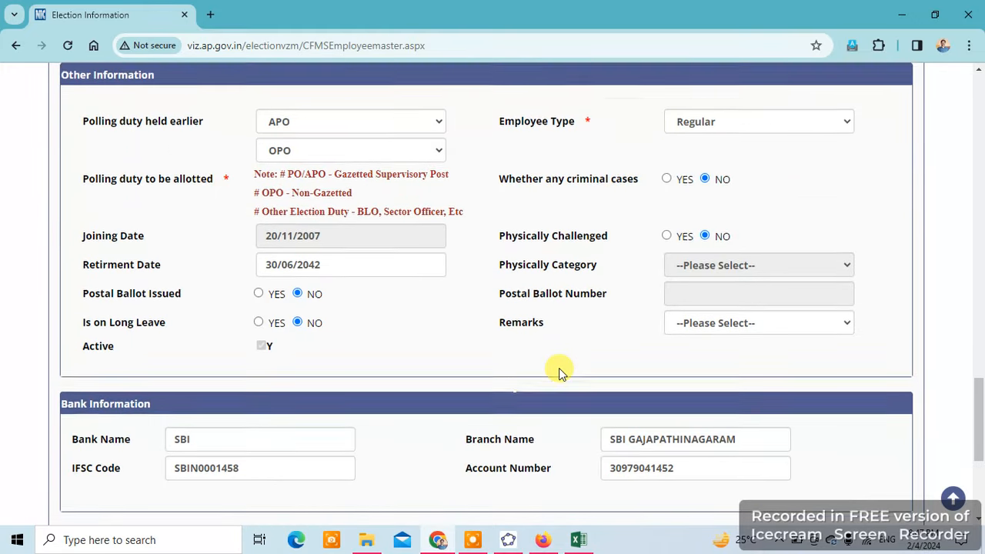
scroll(559, 371, "down", 3)
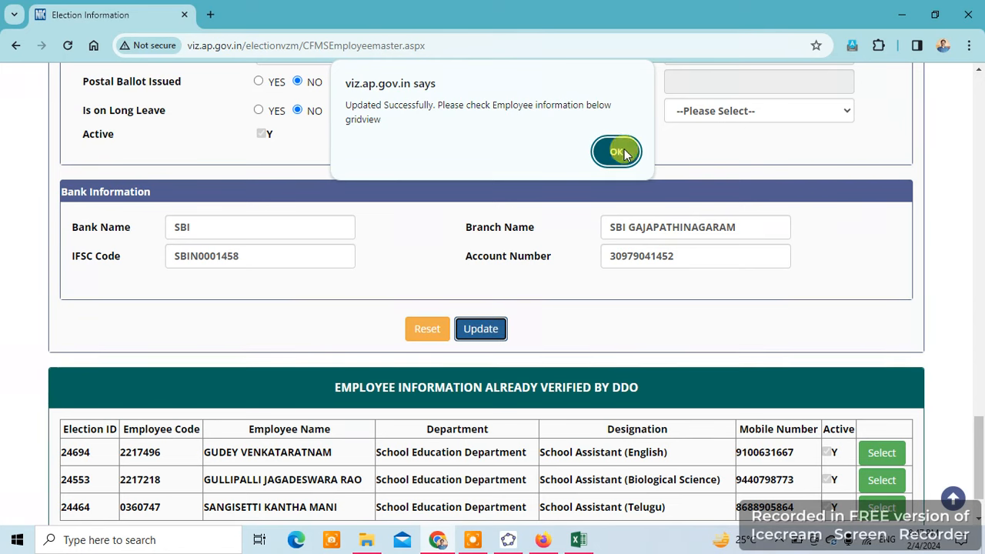
left_click(615, 154)
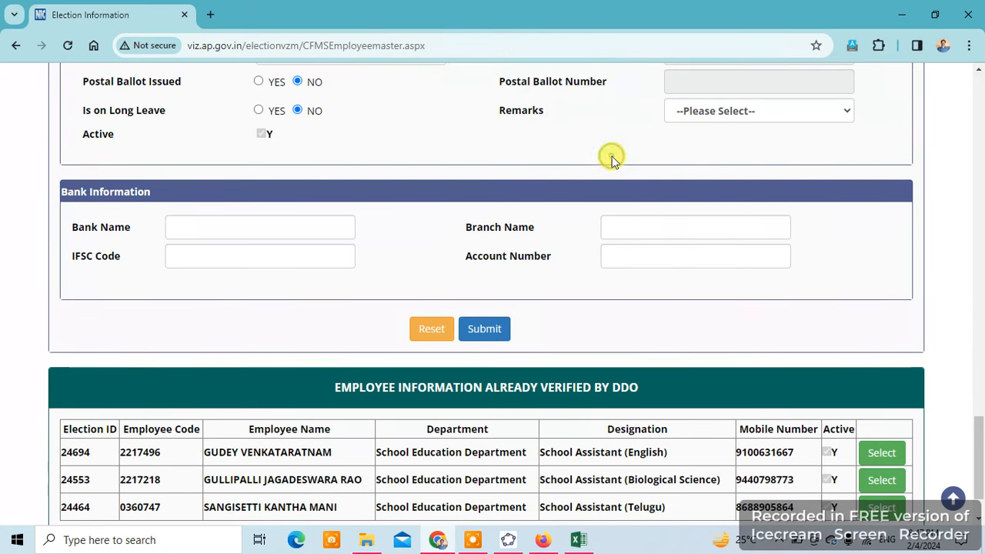
Step: Compare the list of CFMS records pending at the DDO with the list of employees already verified, and look over the blank entry form
scroll(592, 335, "down", 2)
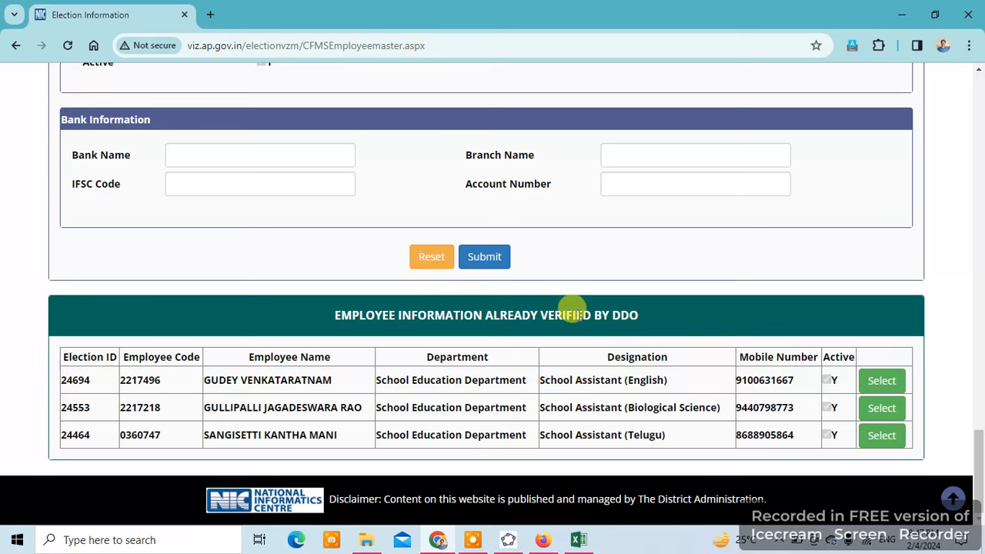
scroll(562, 311, "up", 3)
scroll(555, 312, "up", 10)
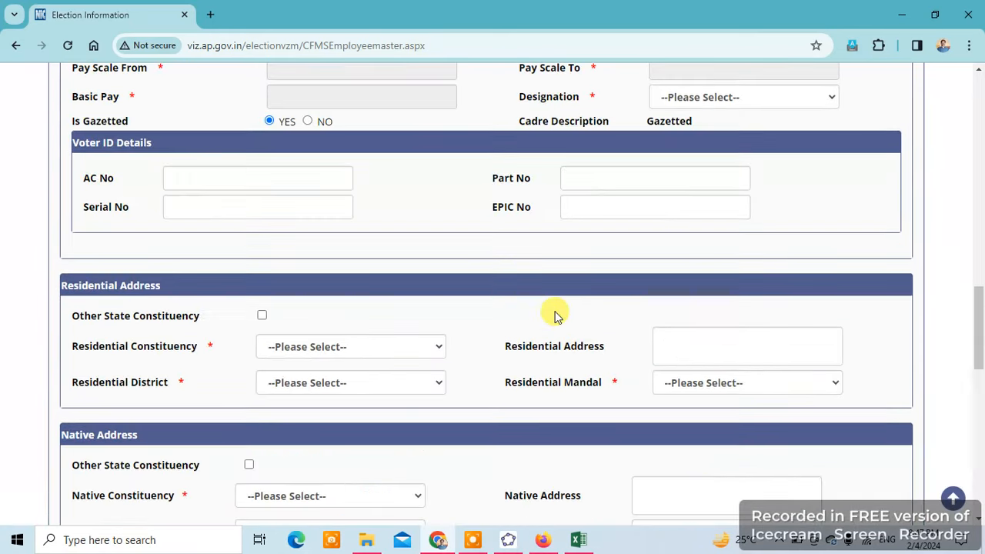
scroll(556, 315, "up", 7)
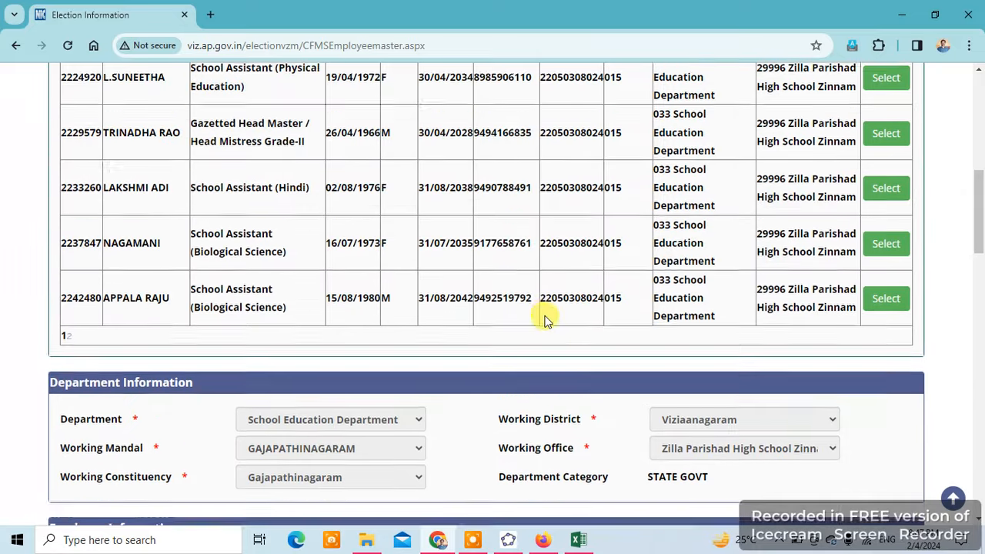
scroll(544, 321, "up", 5)
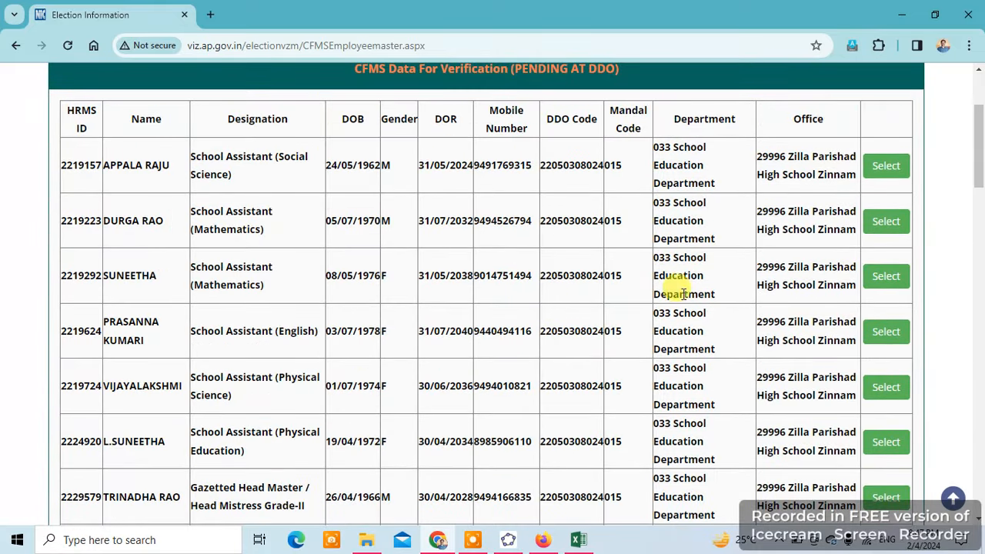
scroll(635, 338, "down", 4)
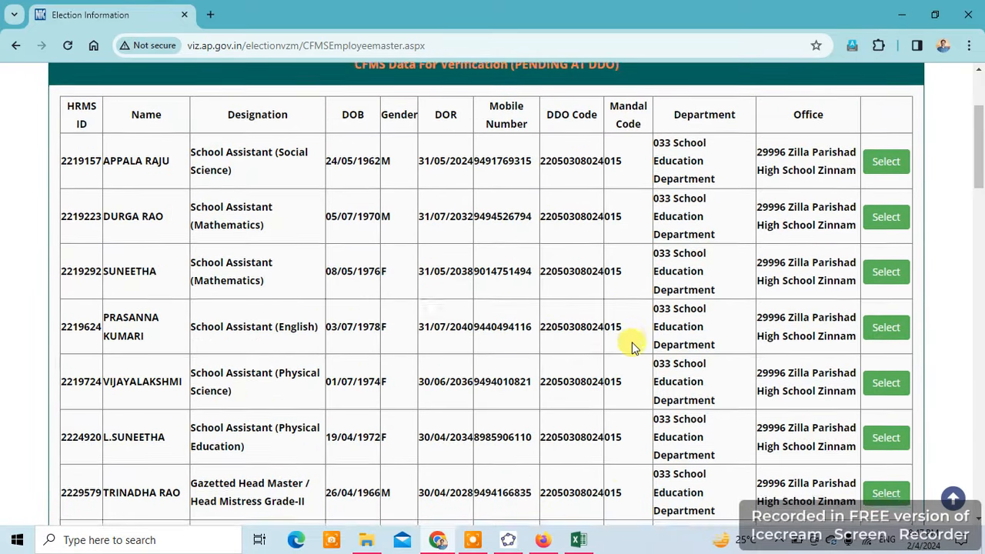
scroll(625, 359, "down", 10)
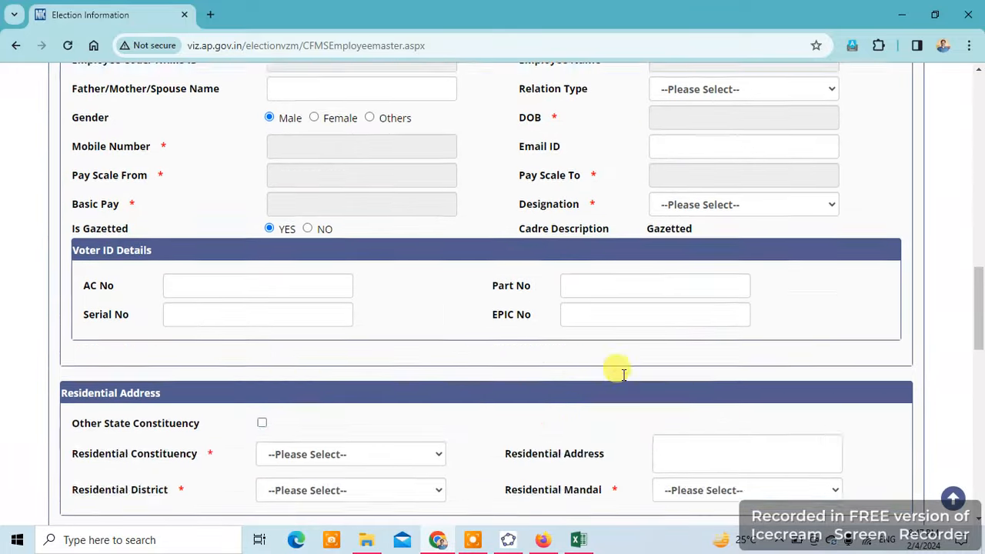
scroll(625, 377, "down", 8)
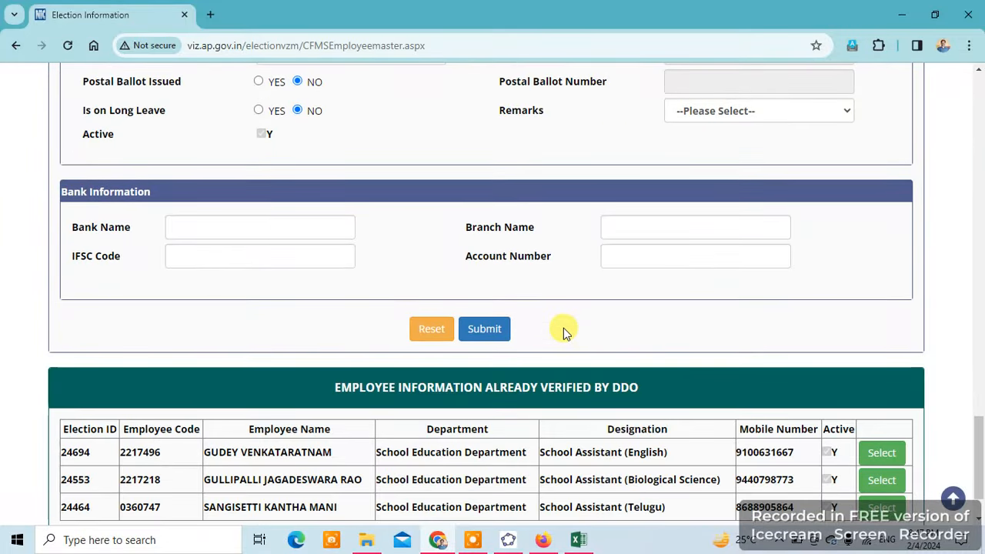
scroll(564, 328, "down", 1)
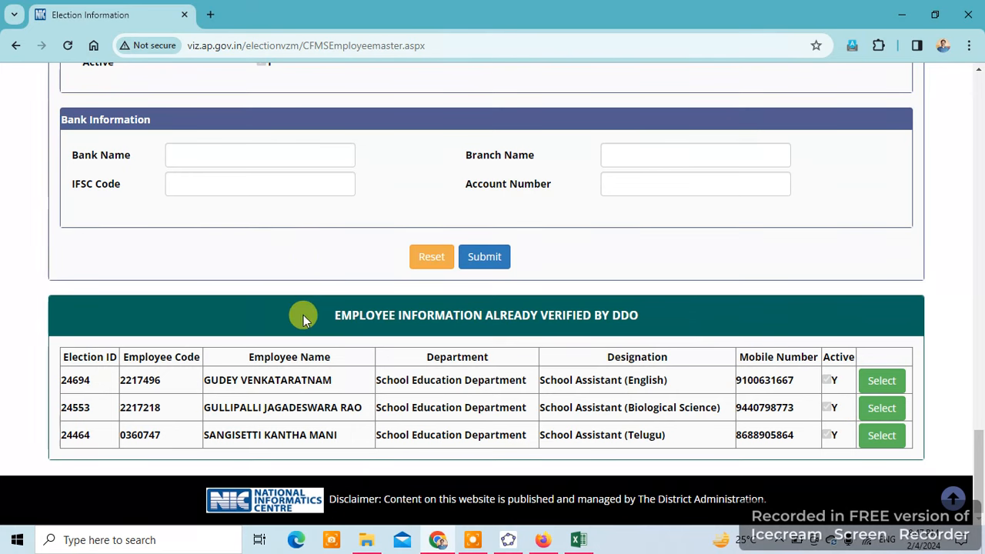
scroll(524, 308, "up", 4)
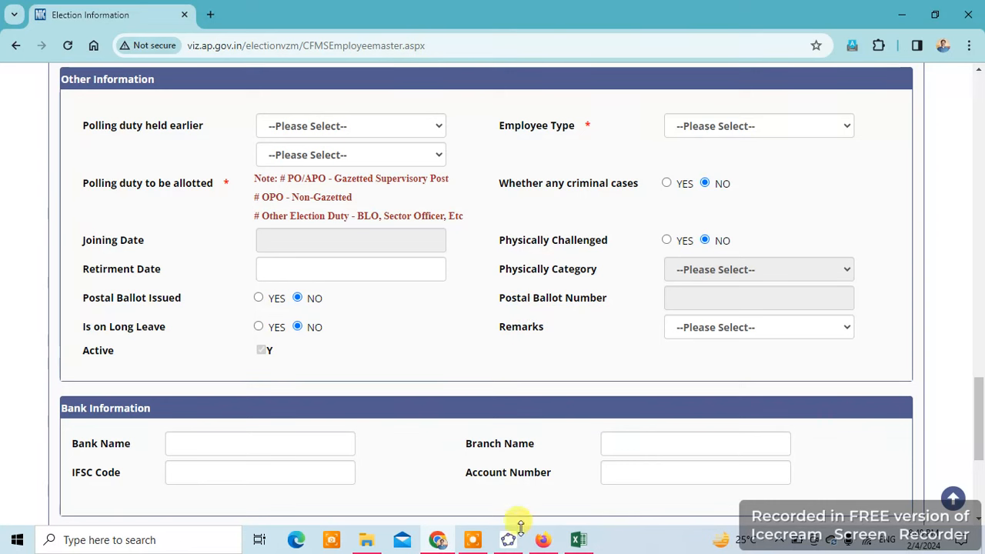
mouse_move(472, 543)
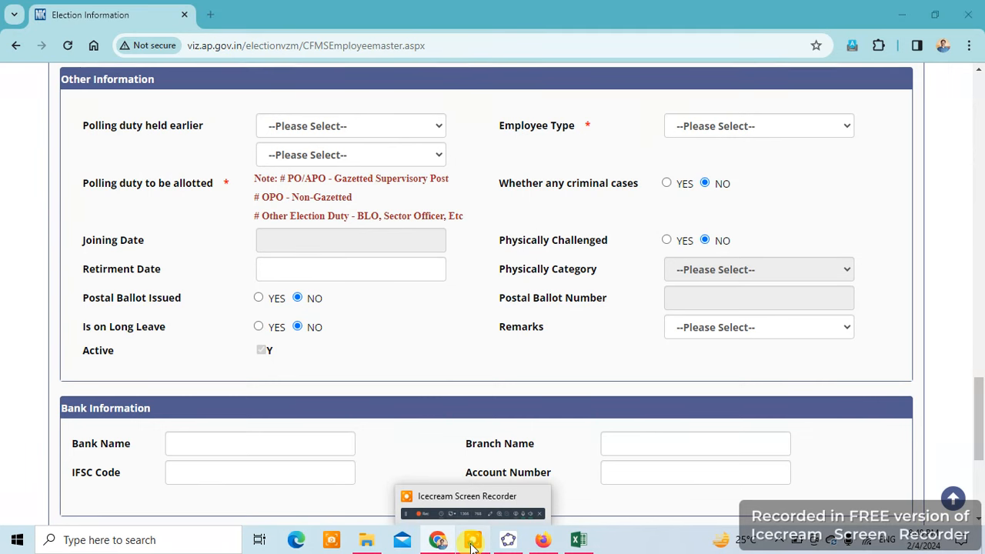
left_click(472, 542)
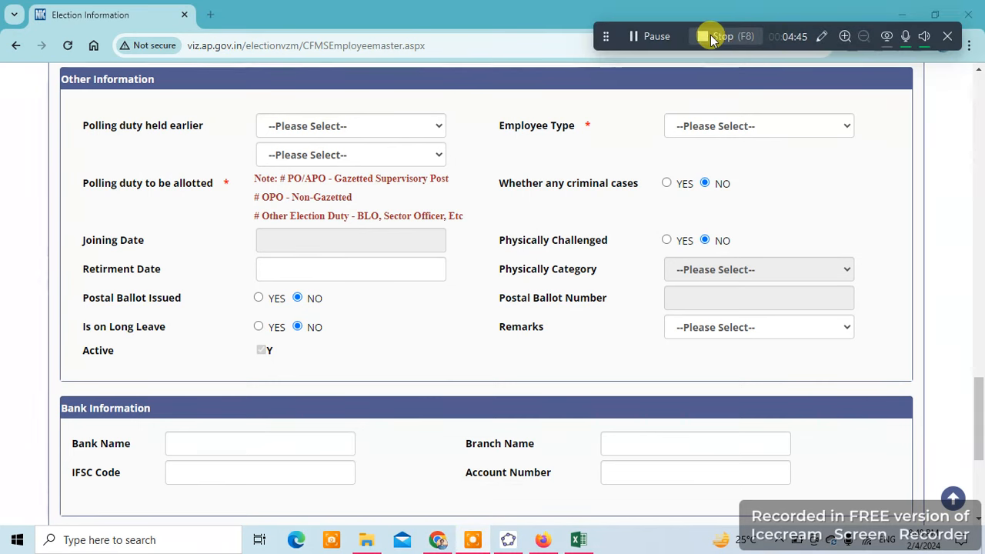